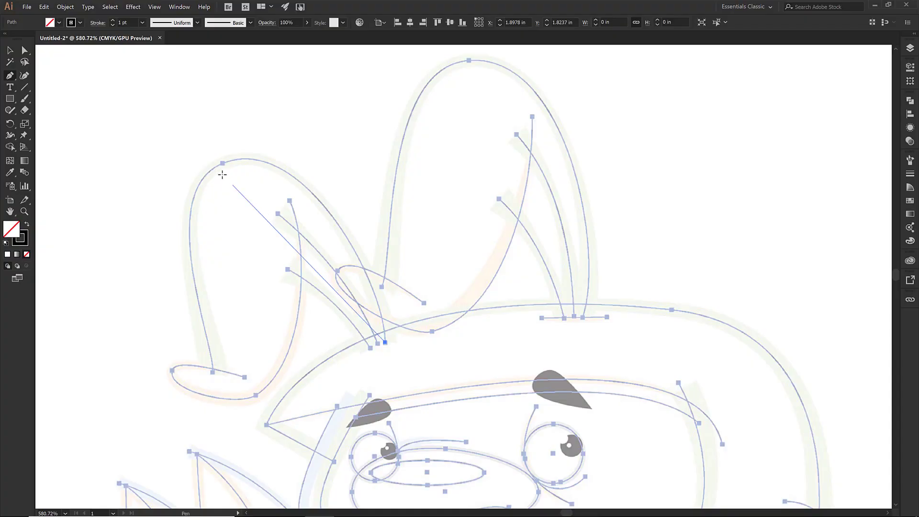
- Trace straight corner points from the ear's top, around the bottom curl, and up the inner edge
click(418, 56)
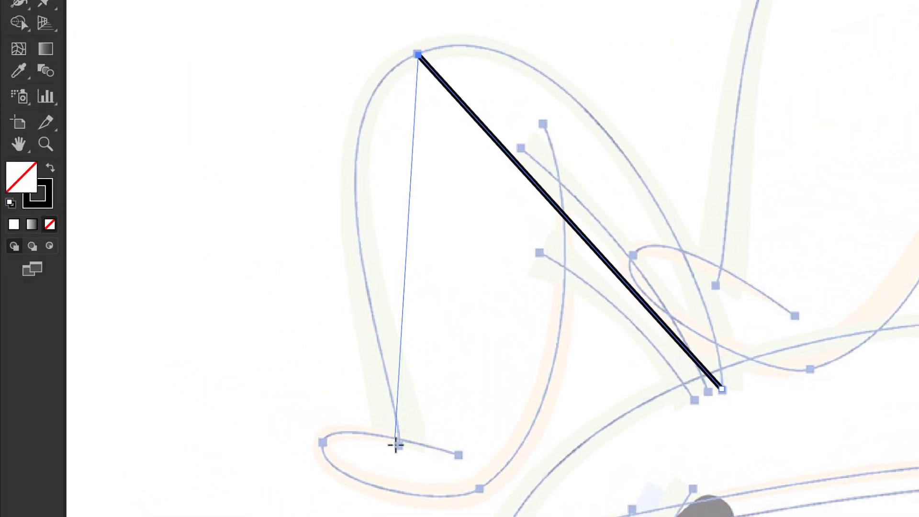
click(401, 442)
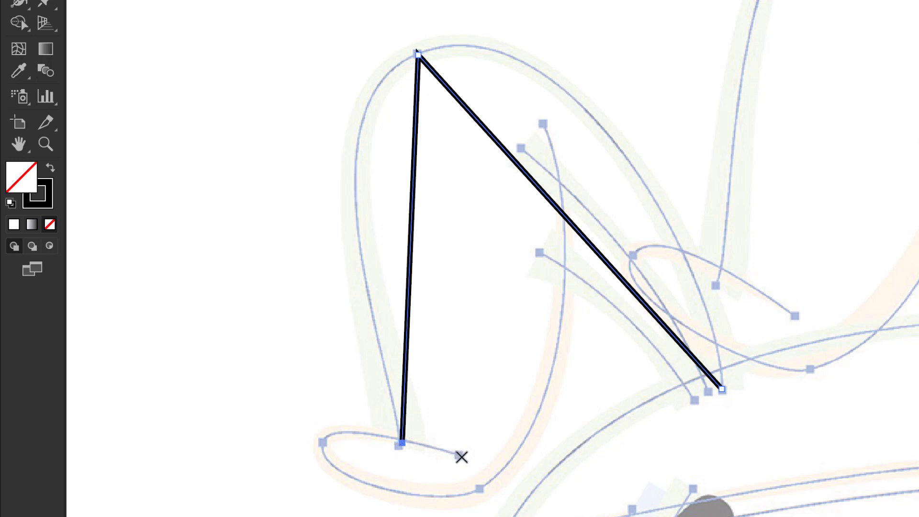
ctrl+click(460, 456)
click(323, 441)
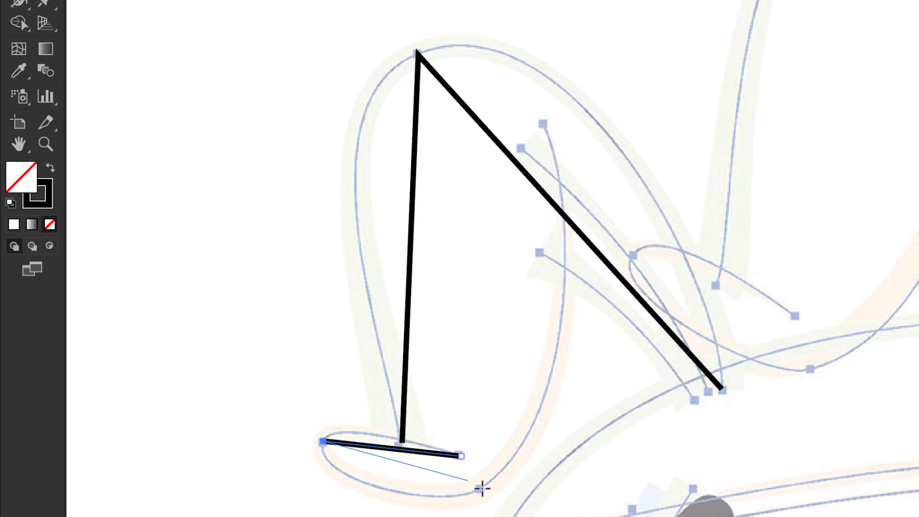
click(480, 490)
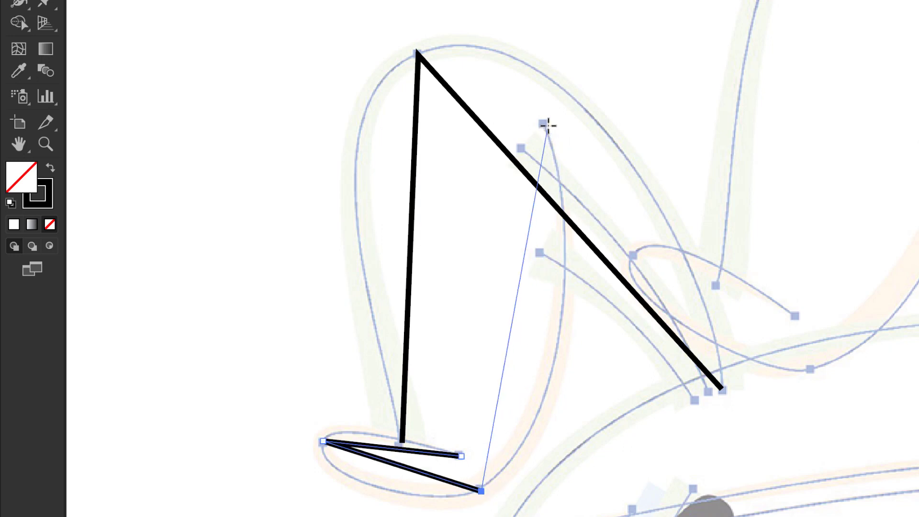
click(544, 125)
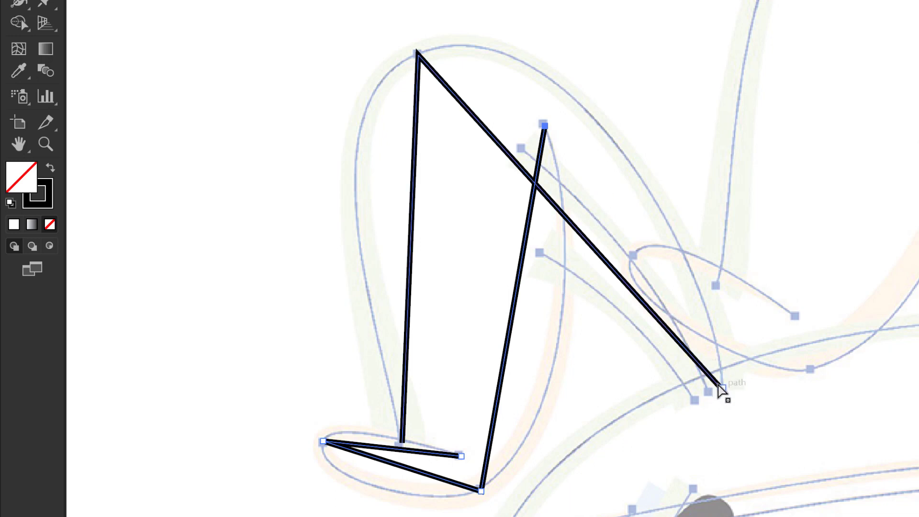
- Select the diagonal endpoint, top, curl-left and bottom anchors with the Direct Selection tool
click(721, 387)
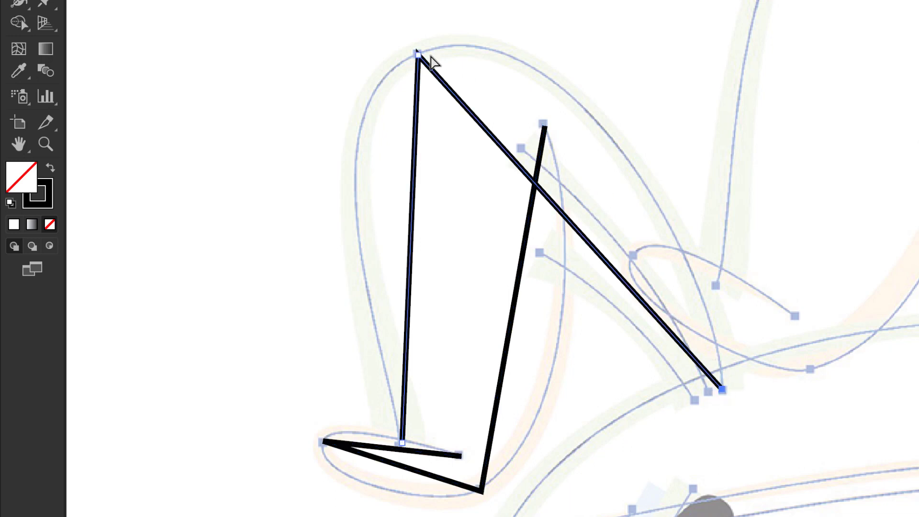
shift+click(418, 55)
shift+click(324, 442)
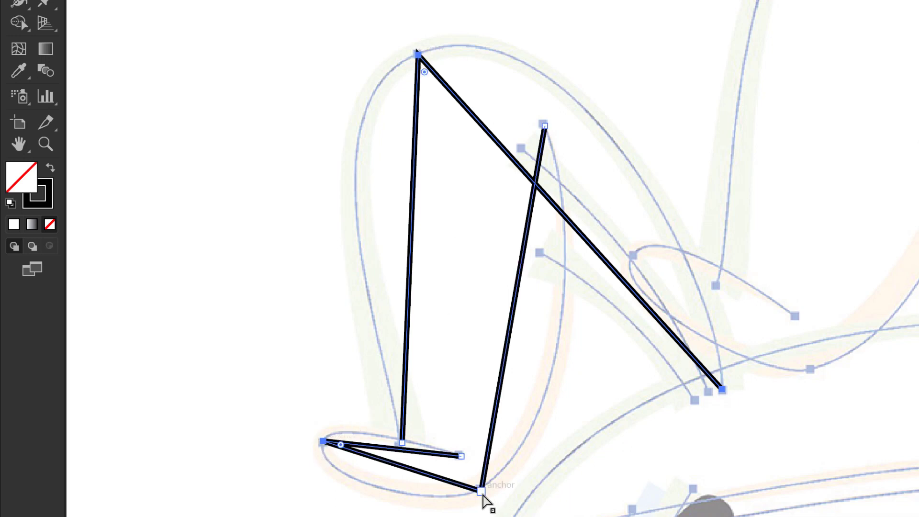
shift+click(481, 491)
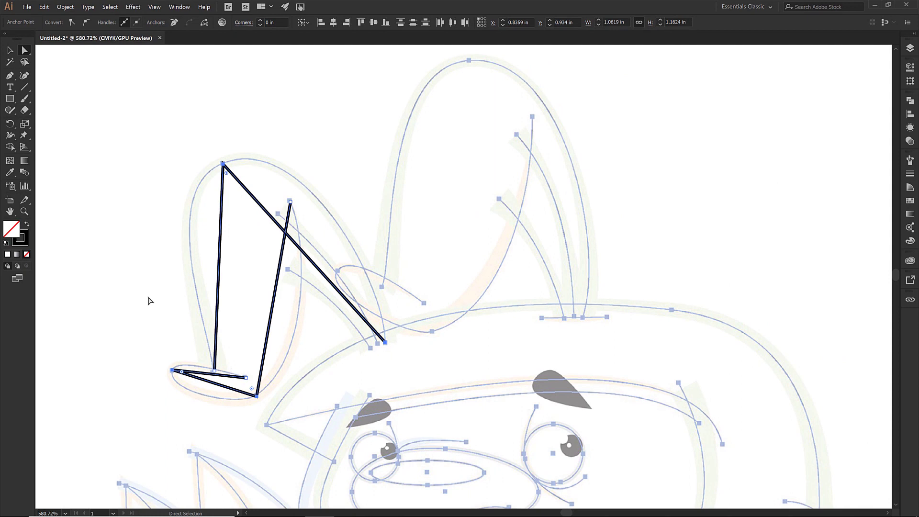
- Convert the selected ear anchors from corner points to smooth points
click(88, 24)
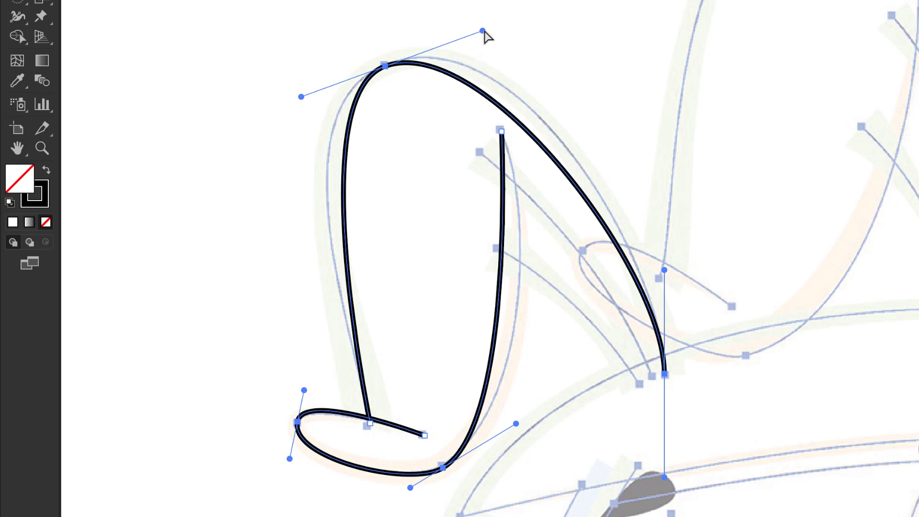
- Drag direction handles to fit the top, outer left, right and inner curves to the sketch, then deselect
drag(483, 31, 496, 7)
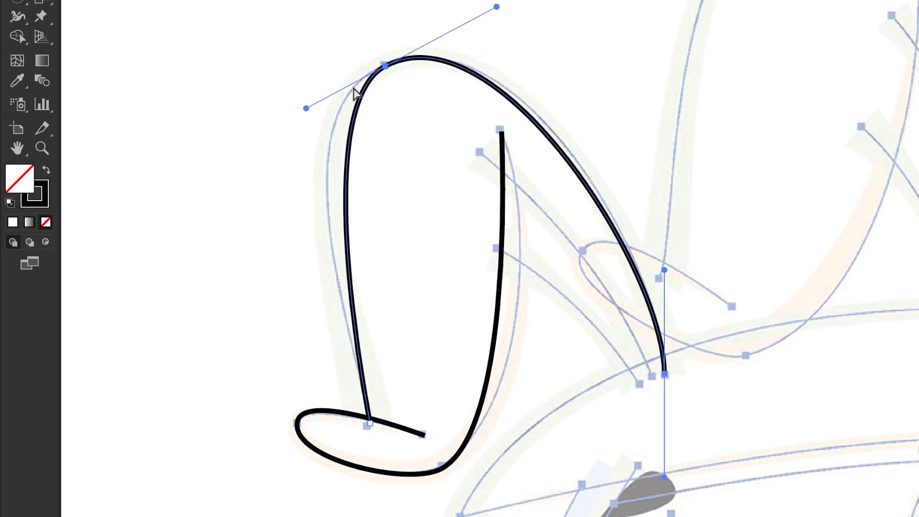
drag(306, 107, 268, 129)
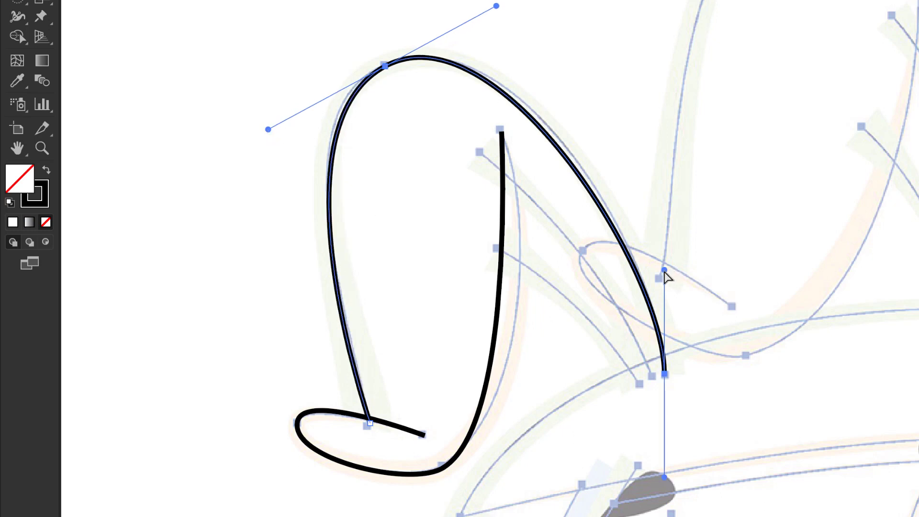
drag(663, 270, 660, 243)
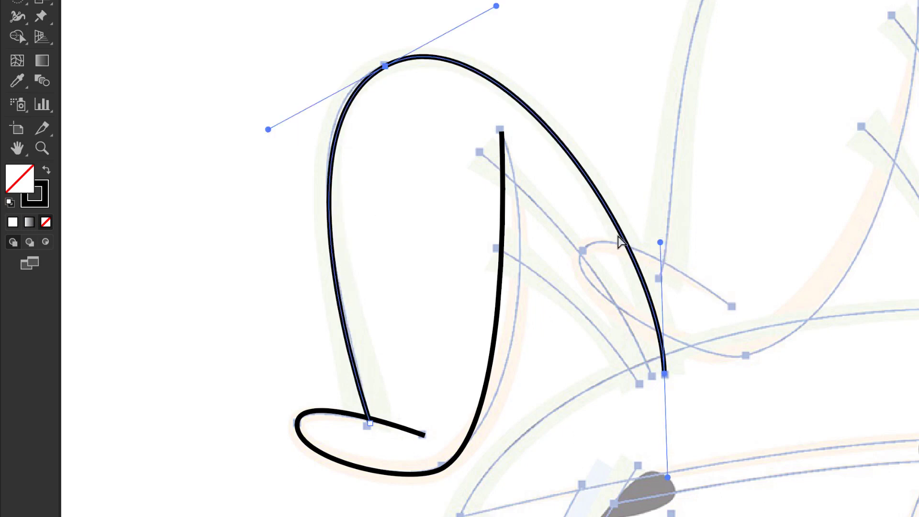
click(442, 466)
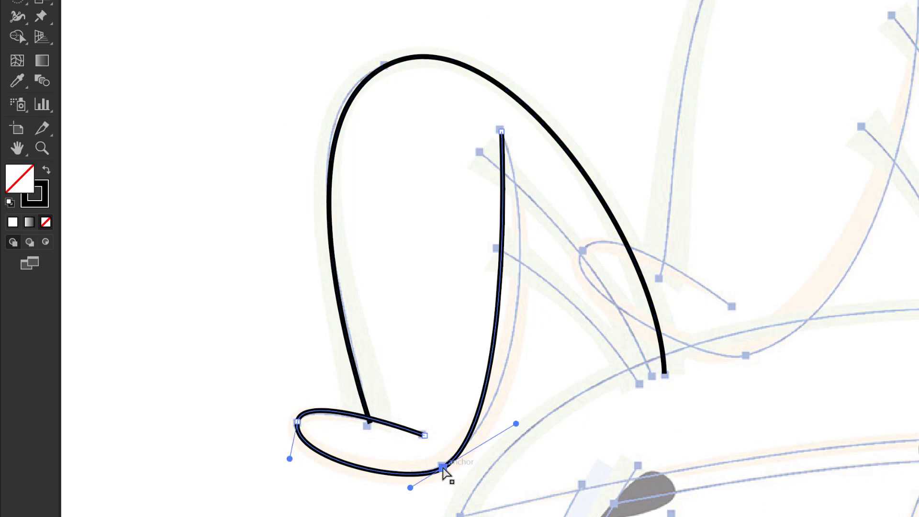
drag(516, 425, 559, 404)
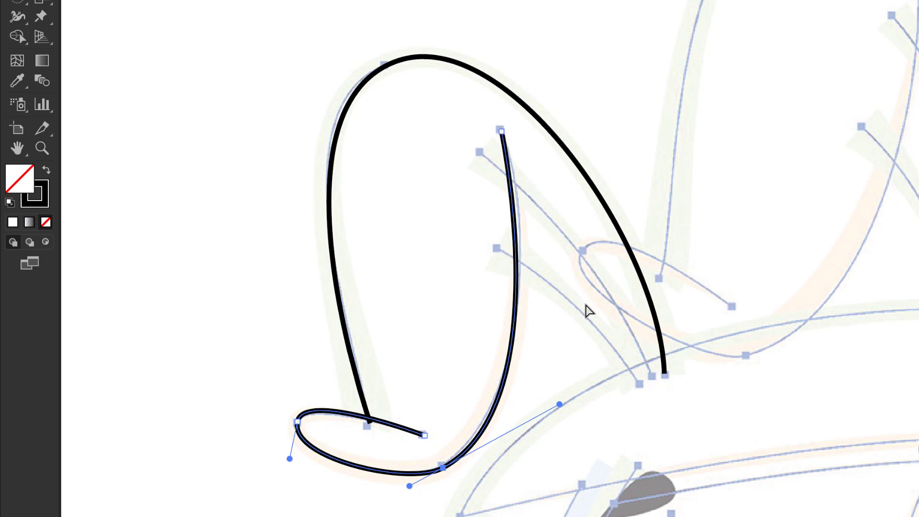
click(495, 250)
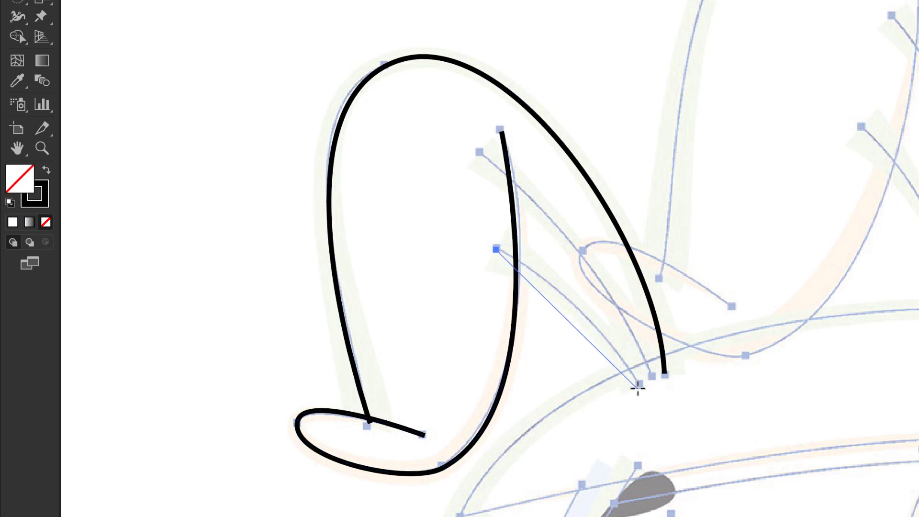